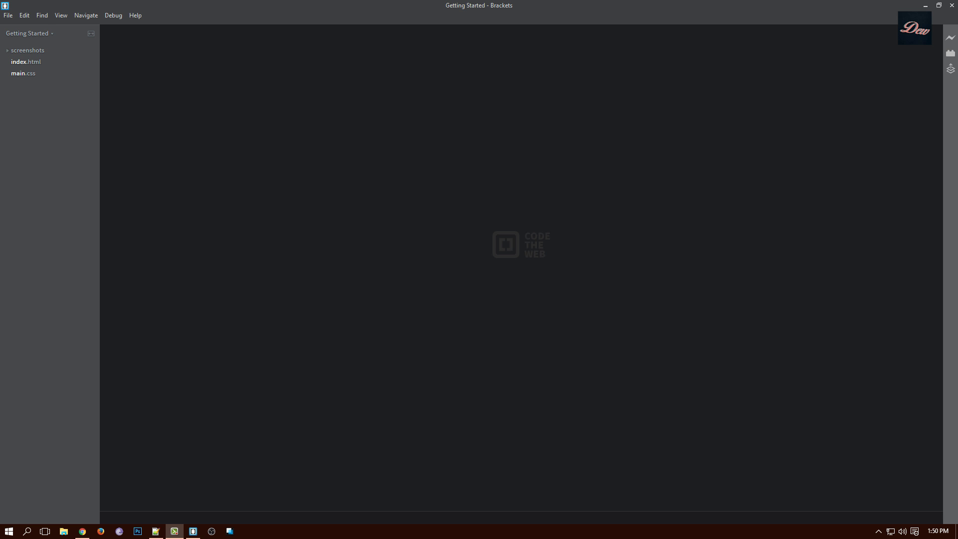
Step: Create a new Brackets file and paste in the 137-line canvas game code
left_click(10, 18)
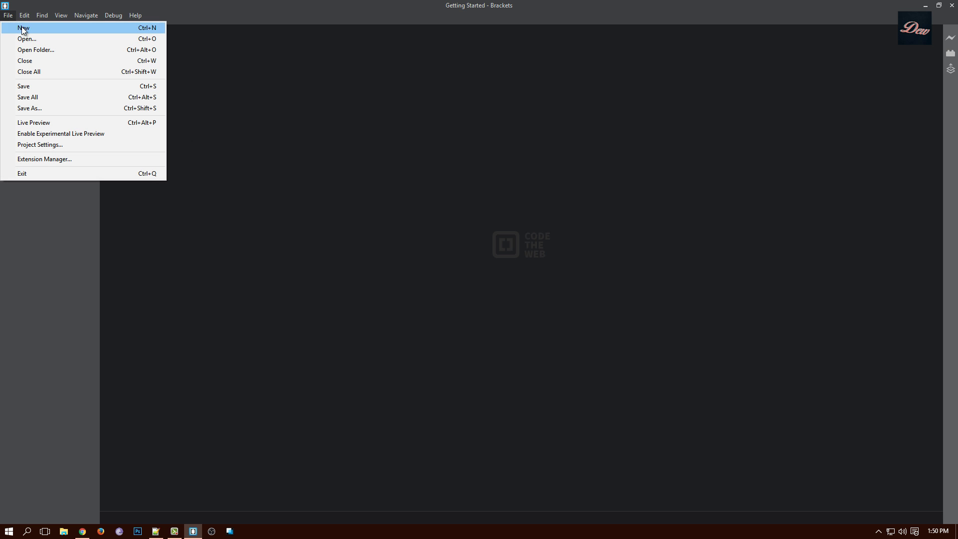
left_click(34, 30)
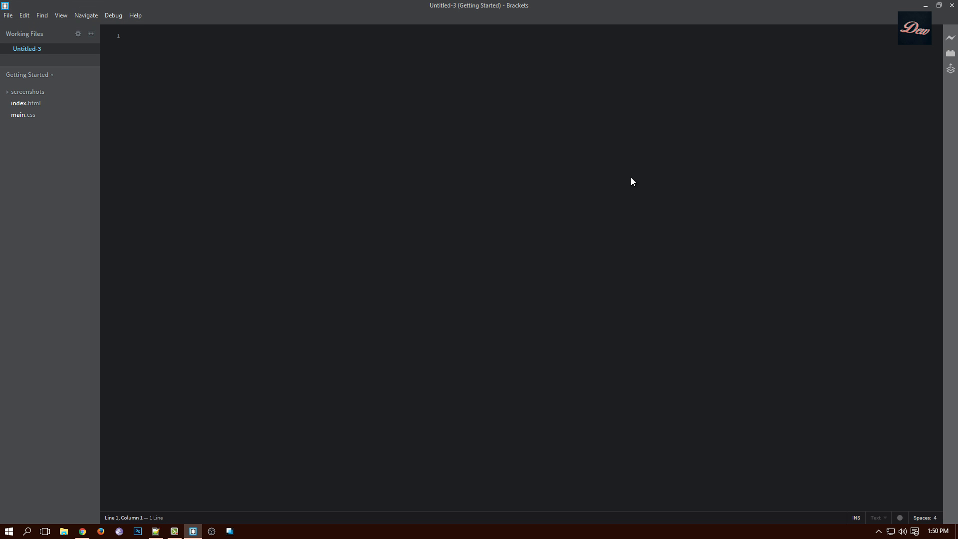
key("ctrl+v")
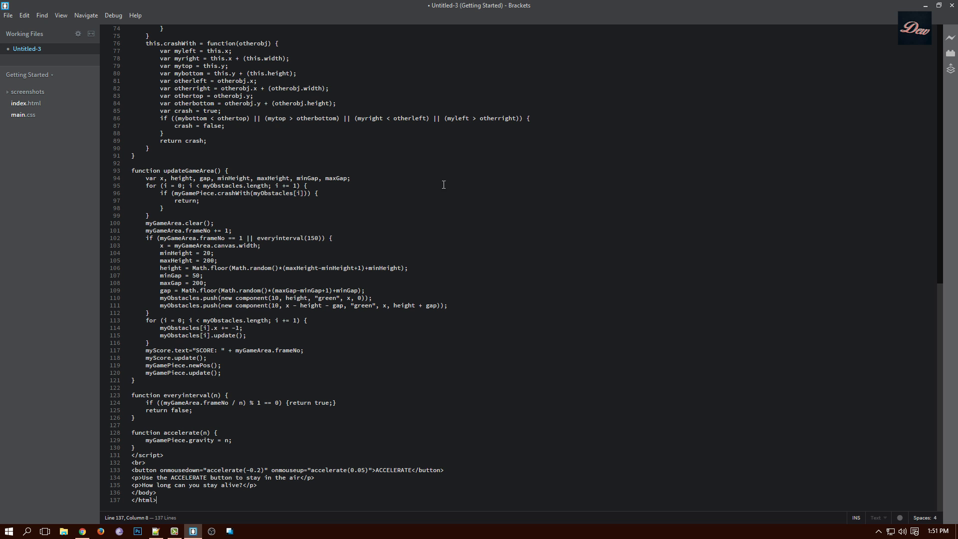
left_click_drag(938, 326, 921, 186)
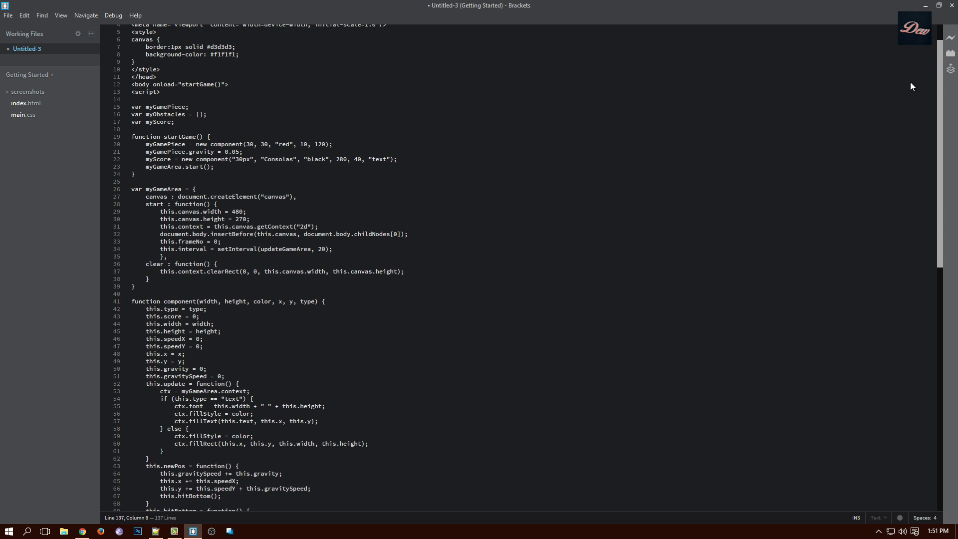
scroll(916, 344, "down", 10)
key("ctrl+Home")
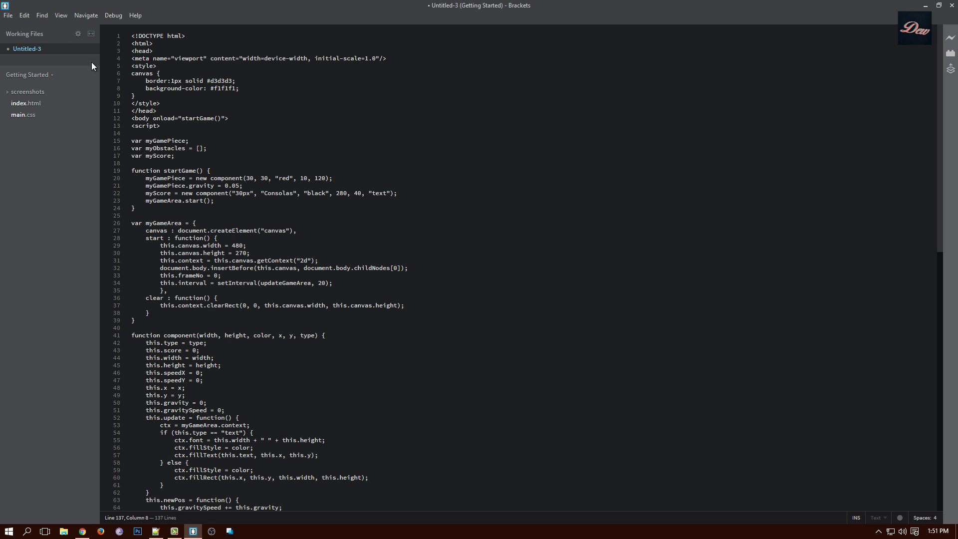
Step: Save the new file as game.html in the Desktop folder using Save As
left_click(7, 15)
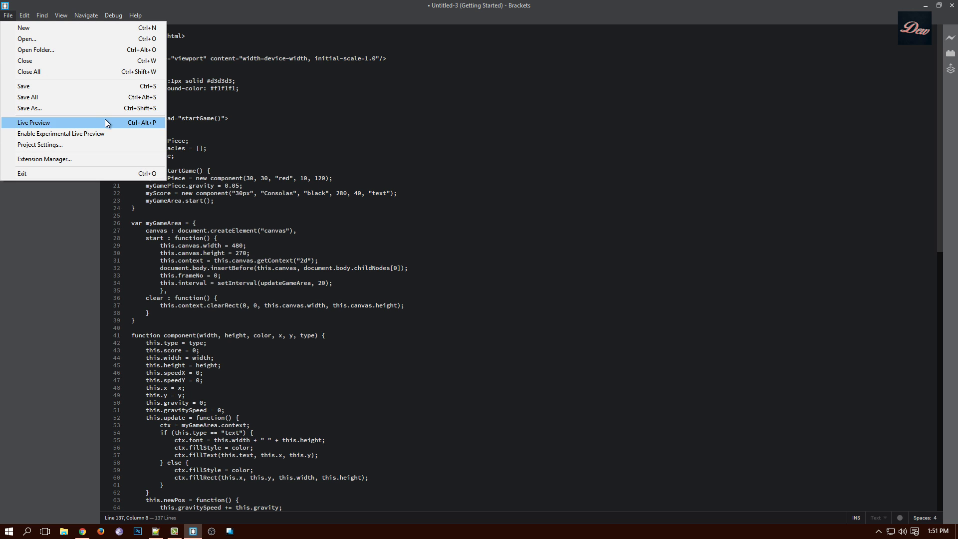
left_click(69, 109)
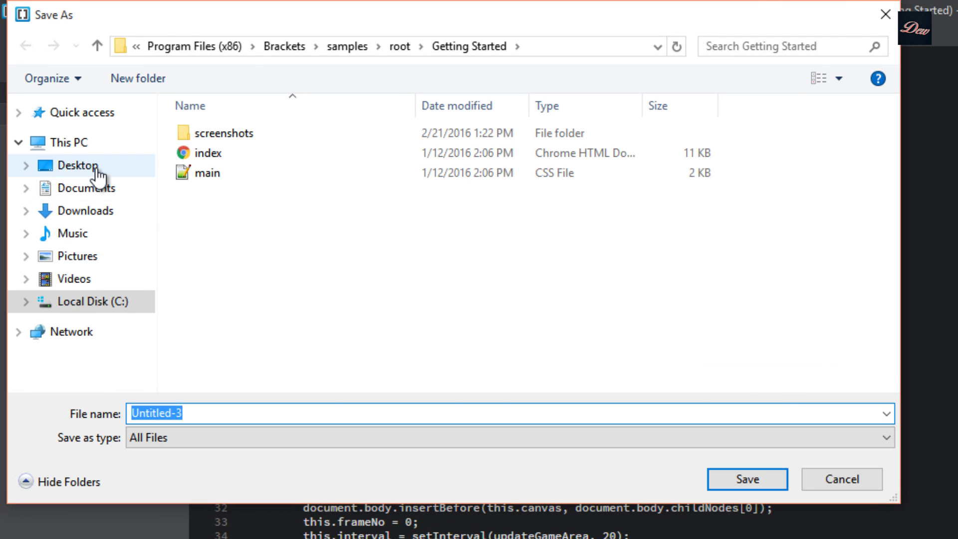
left_click(77, 165)
left_click(227, 416)
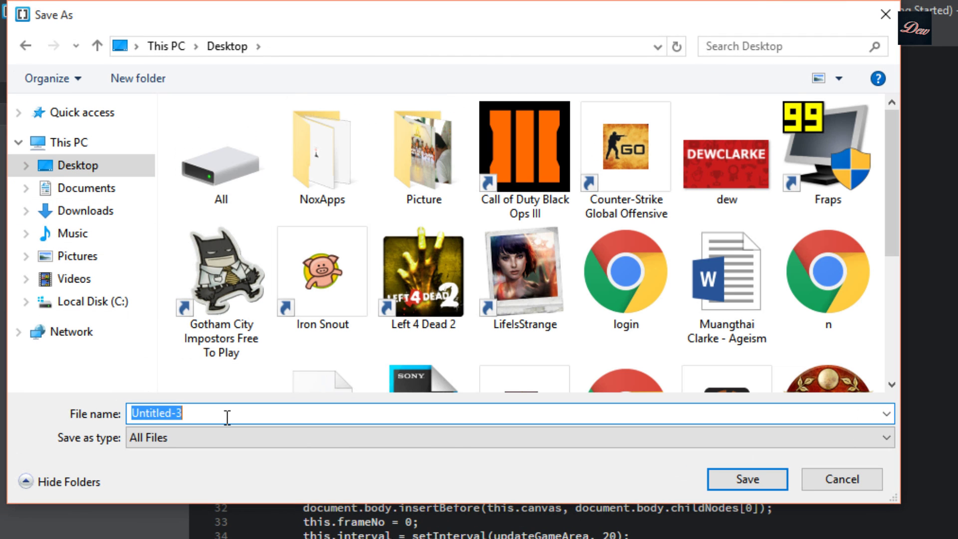
type("game")
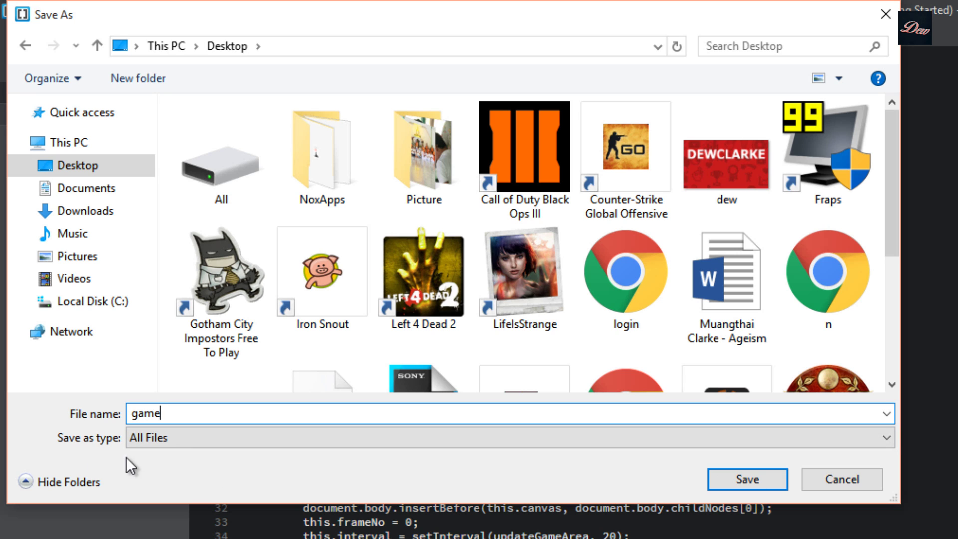
left_click(184, 412)
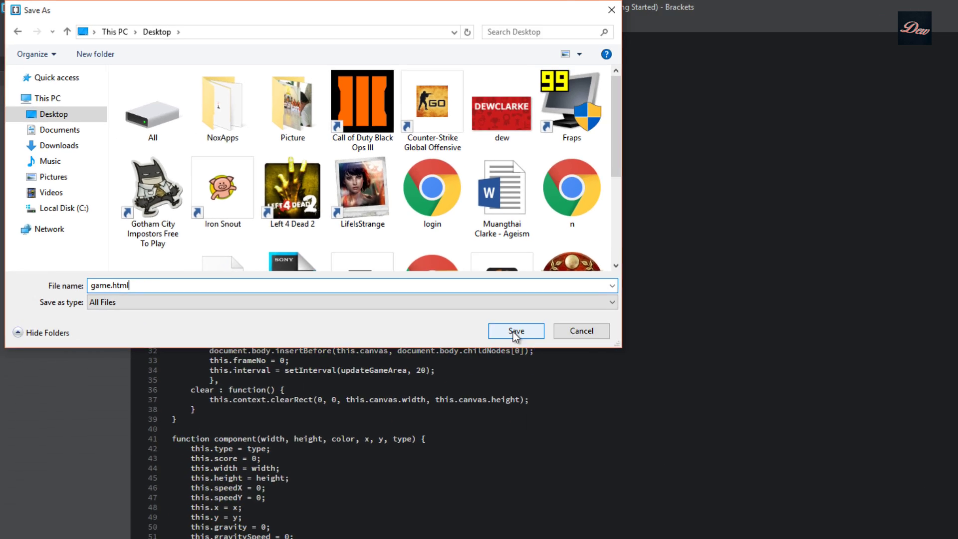
left_click(514, 329)
Step: Open game.html from the desktop in Chrome and play until the score reaches 739
left_click(926, 6)
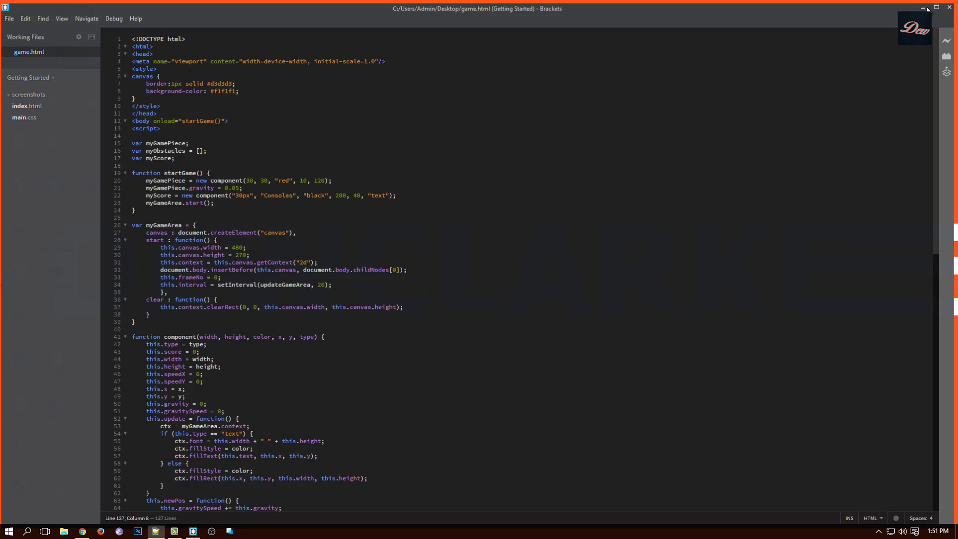
double_click(97, 191)
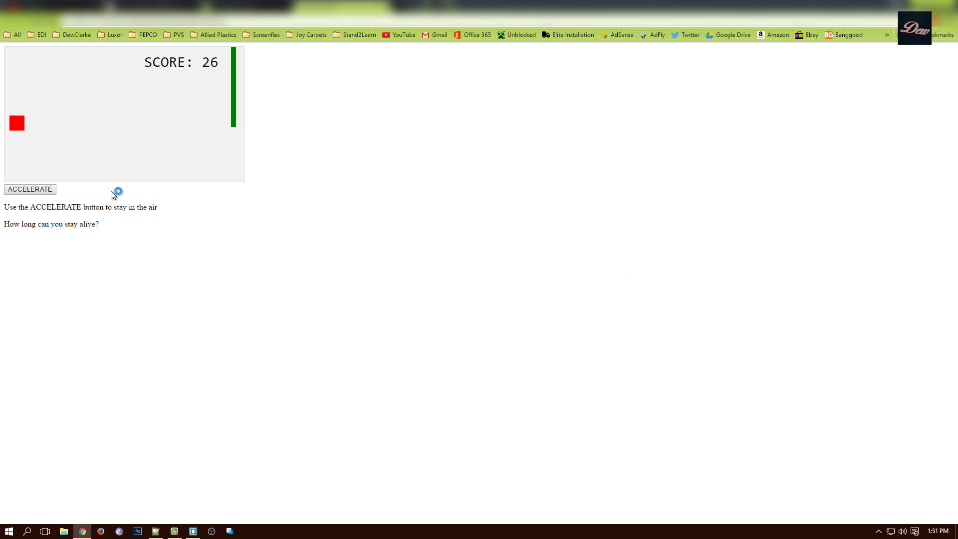
left_click(81, 387)
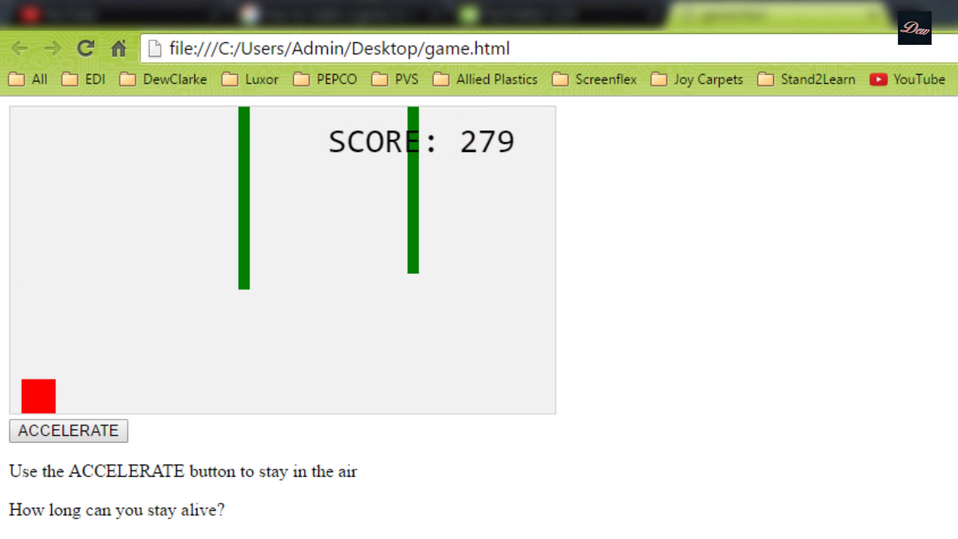
left_click(31, 14)
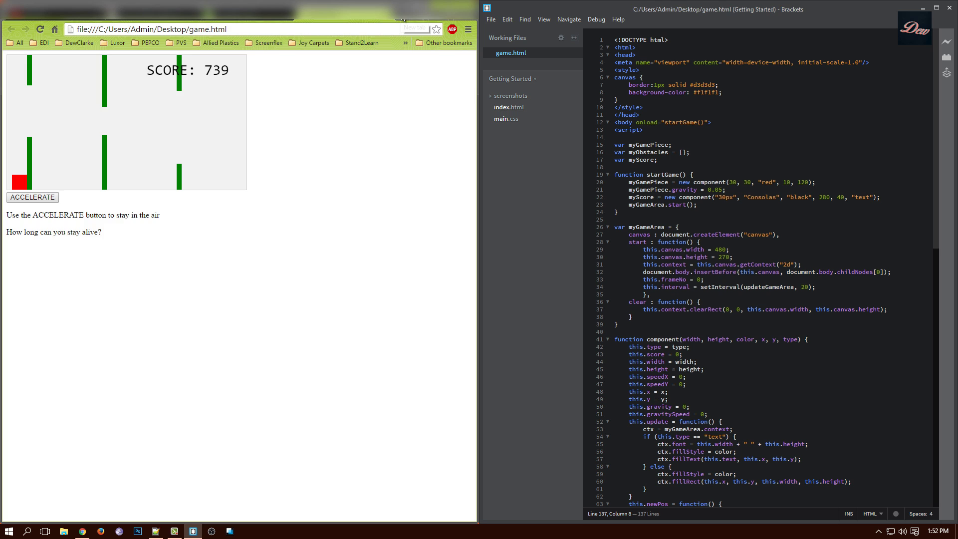
Step: Open htmlcolorcodes.com in a new tab and pick the dark brown 4D2D26
left_click(410, 29)
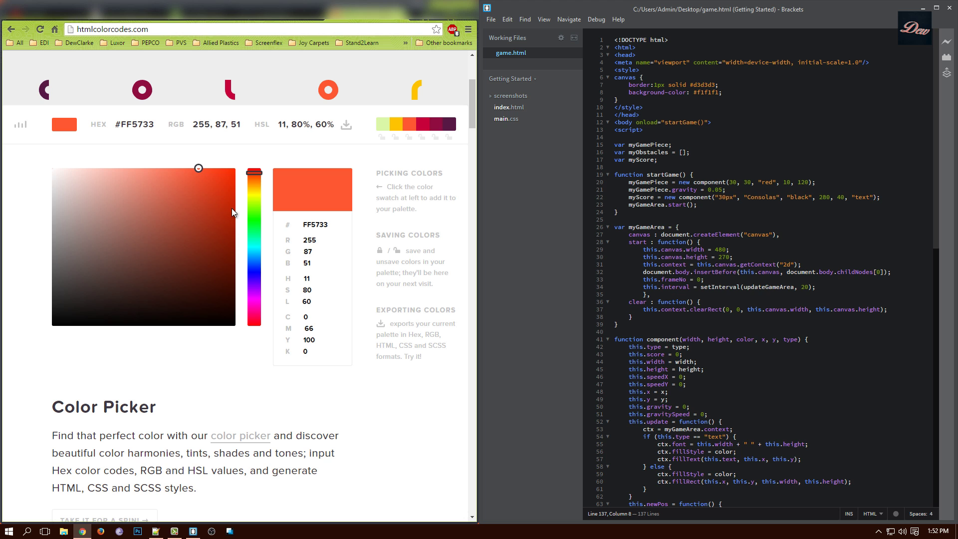
left_click_drag(198, 169, 146, 278)
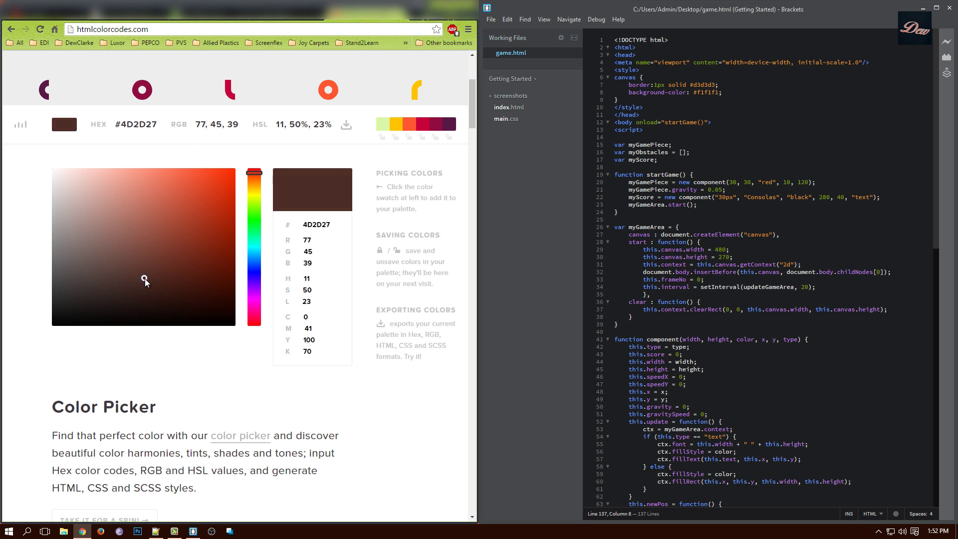
double_click(311, 223)
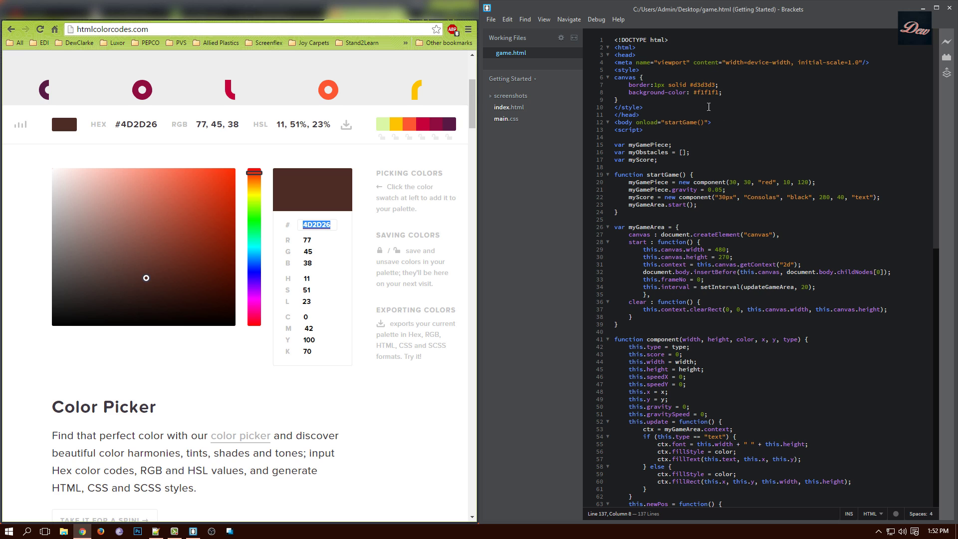
Step: Switch the picker to orange E35E14 and paste it over f1f1f1 on line 8
left_click_drag(720, 91, 709, 93)
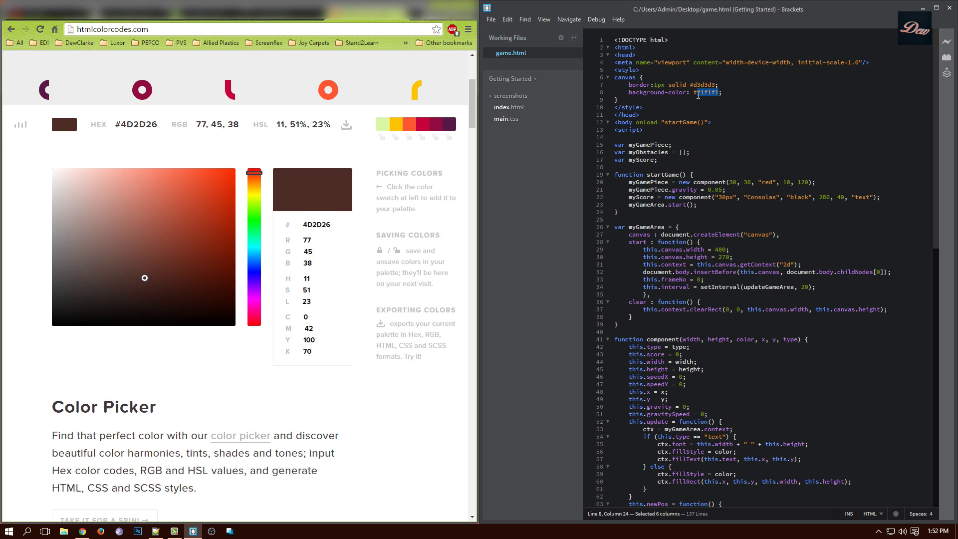
left_click(220, 186)
left_click_drag(254, 173, 255, 177)
left_click_drag(332, 225, 289, 225)
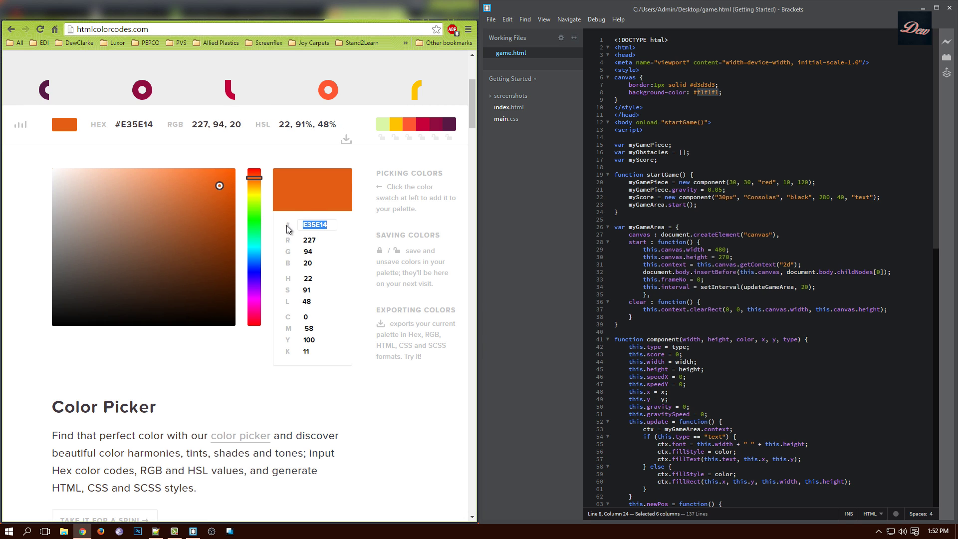
key("ctrl+c")
double_click(707, 92)
key("ctrl+v")
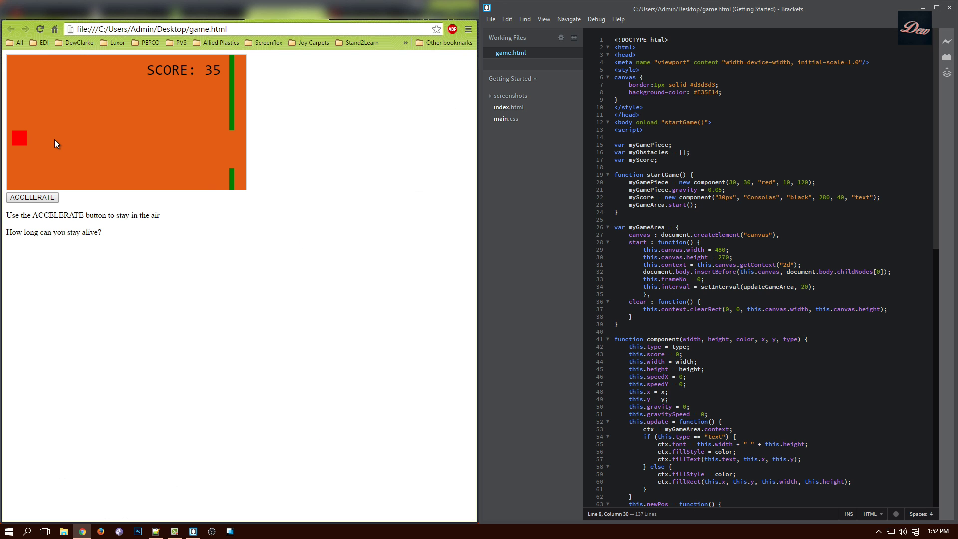
left_click(26, 197)
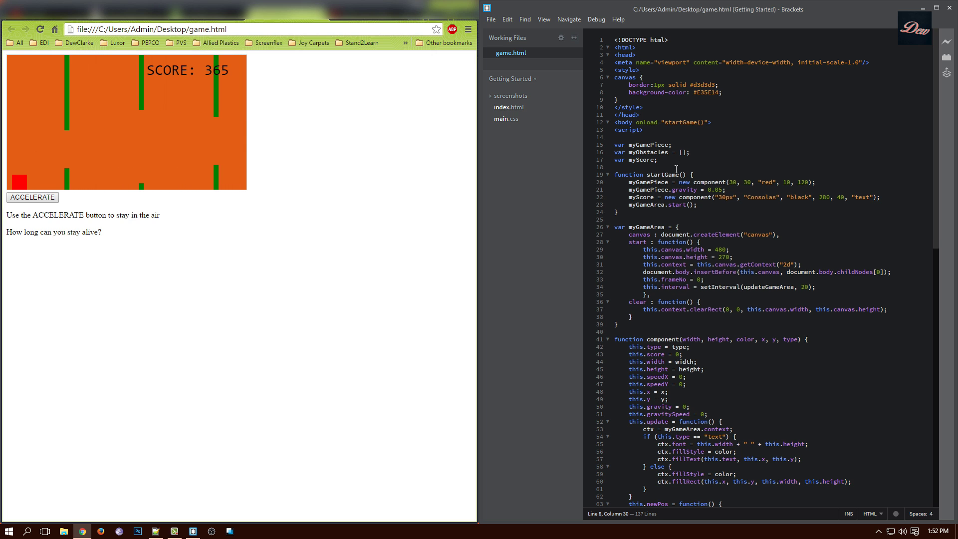
left_click(641, 70)
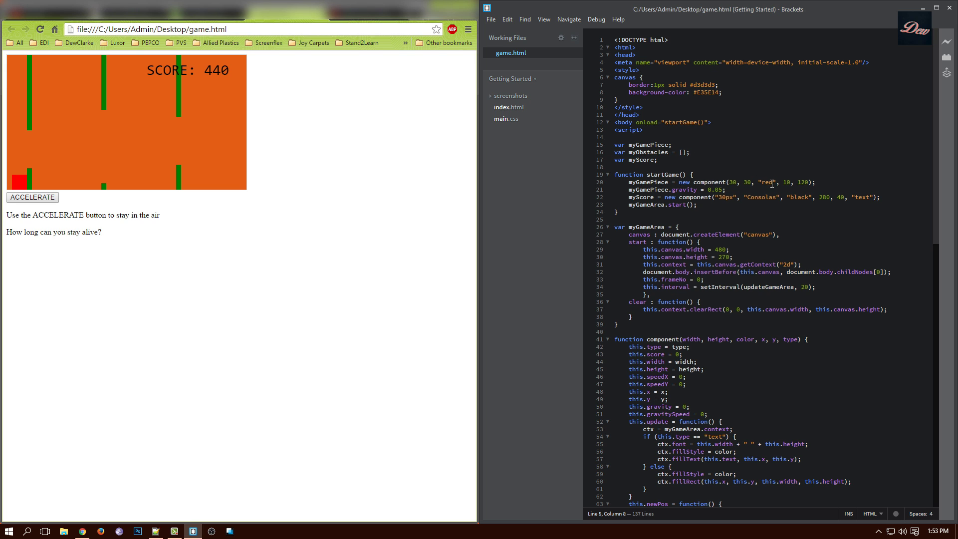
Step: Change line 20's block colour from red to blue, save, and replay the reloaded game
left_click_drag(773, 183, 768, 183)
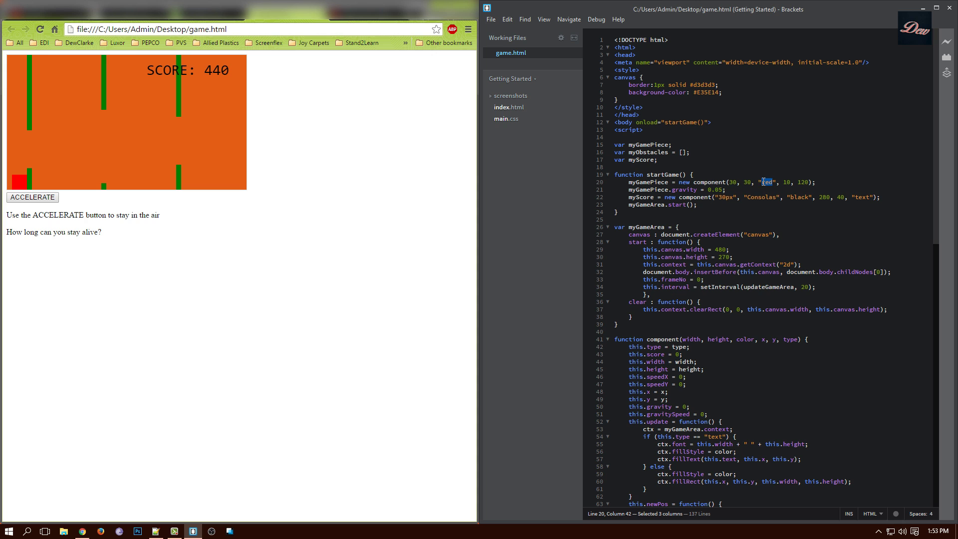
type("blue")
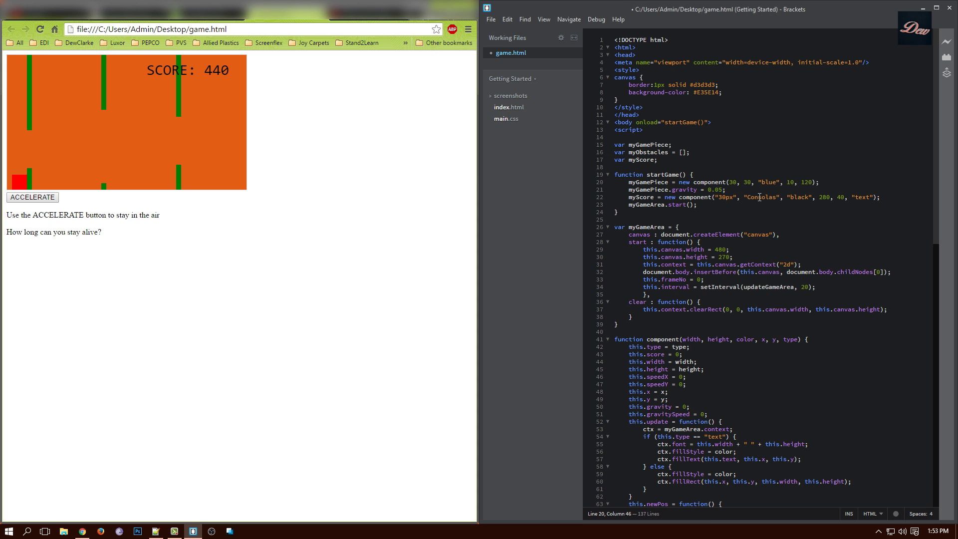
key("ctrl+s")
left_click(41, 29)
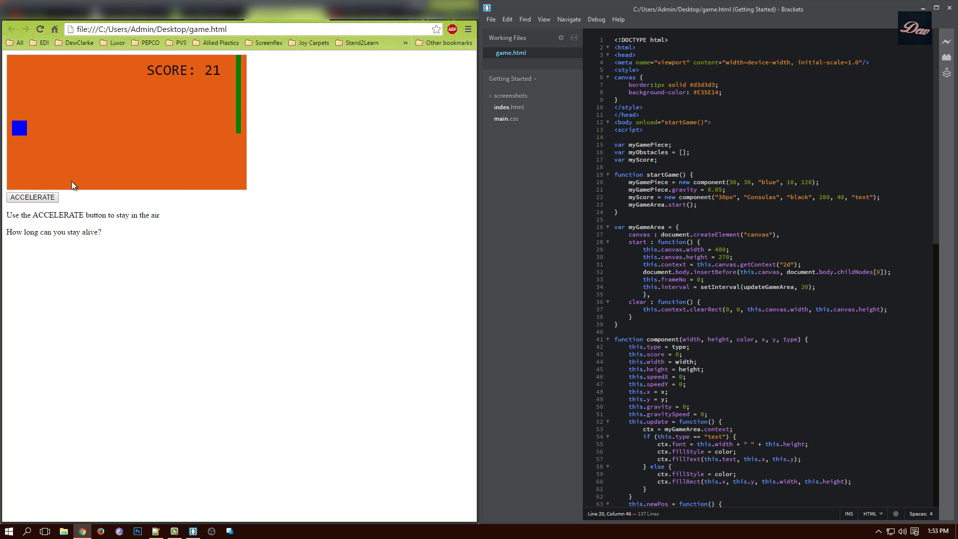
left_click(32, 197)
left_click(32, 197)
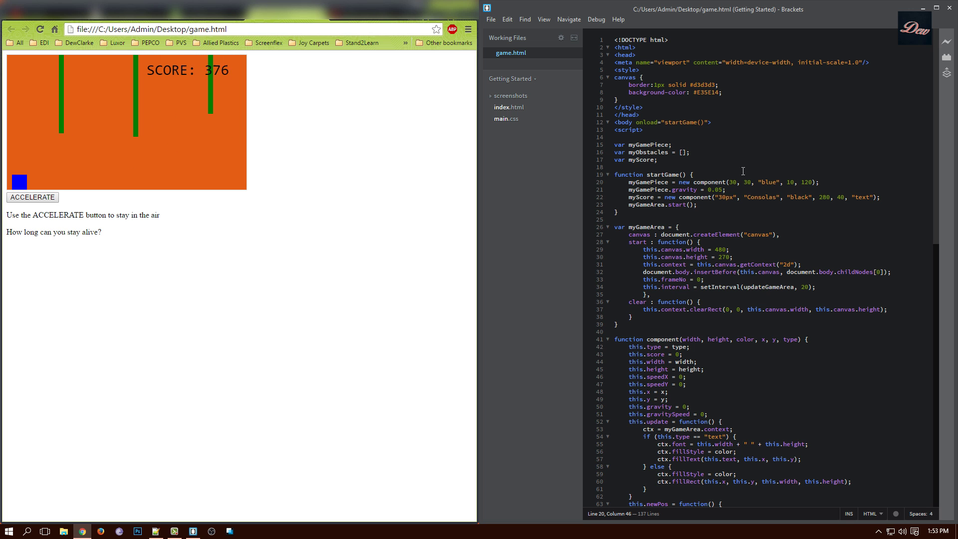
scroll(594, 420, "down", 10)
scroll(595, 421, "down", 5)
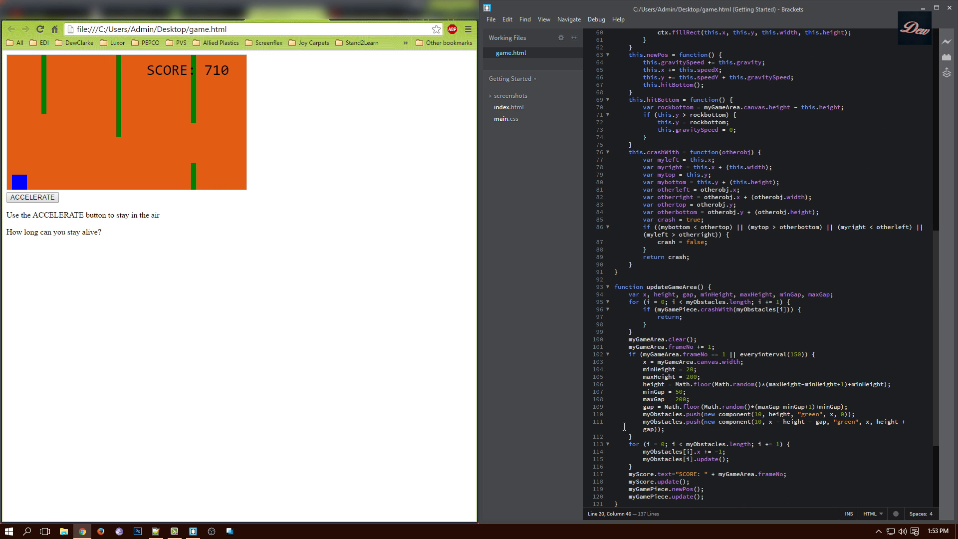
Step: Replace green with white on lines 110 and 111, save, and reload the game
double_click(810, 414)
type("white")
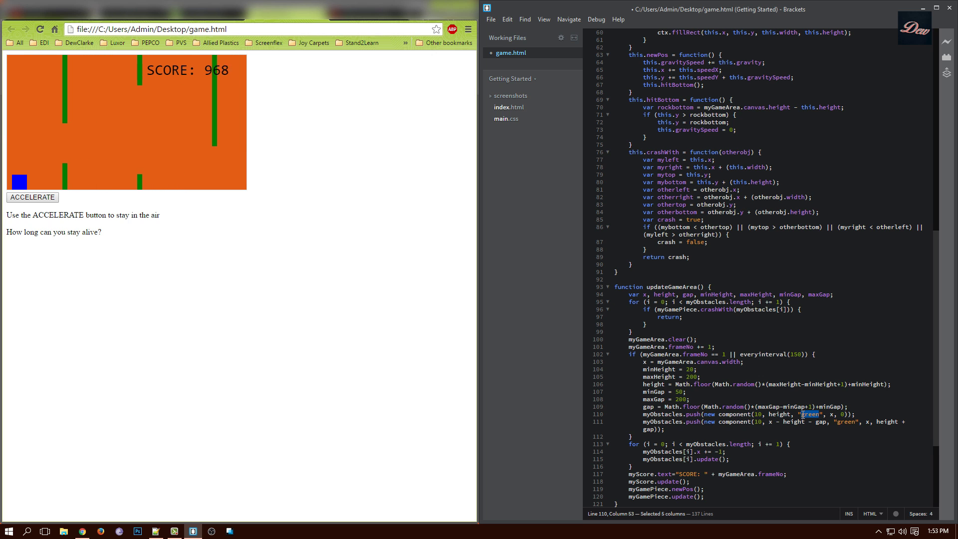
double_click(845, 422)
type("white")
key("ctrl+s")
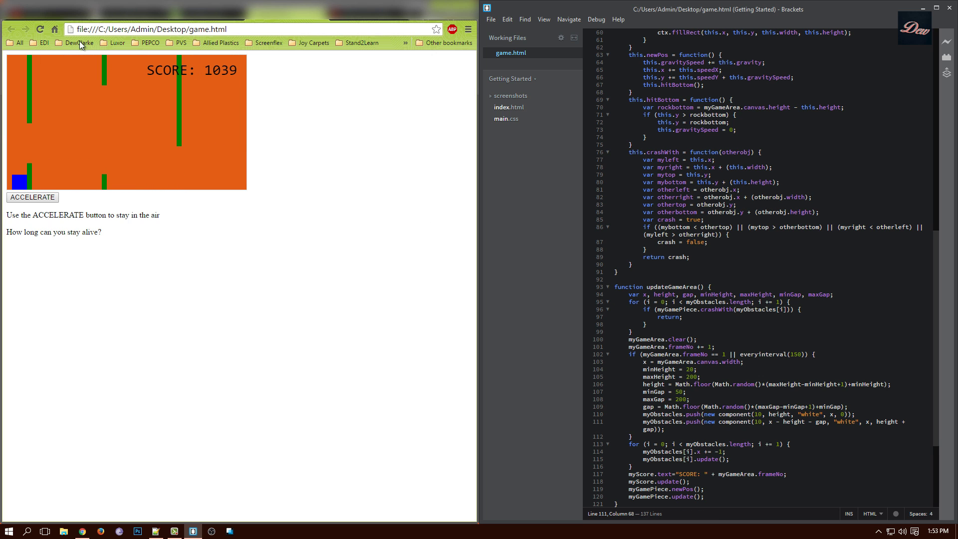
left_click(40, 29)
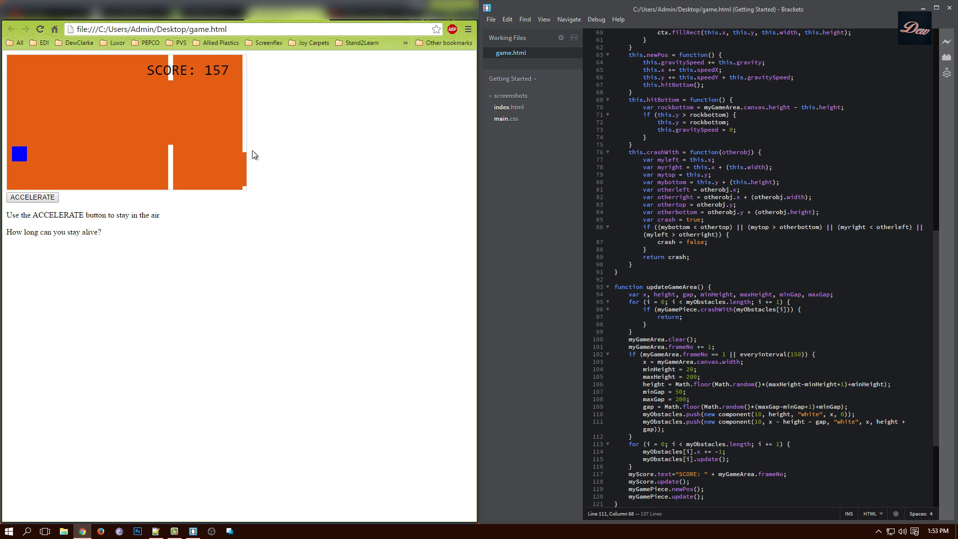
scroll(739, 237, "up", 5)
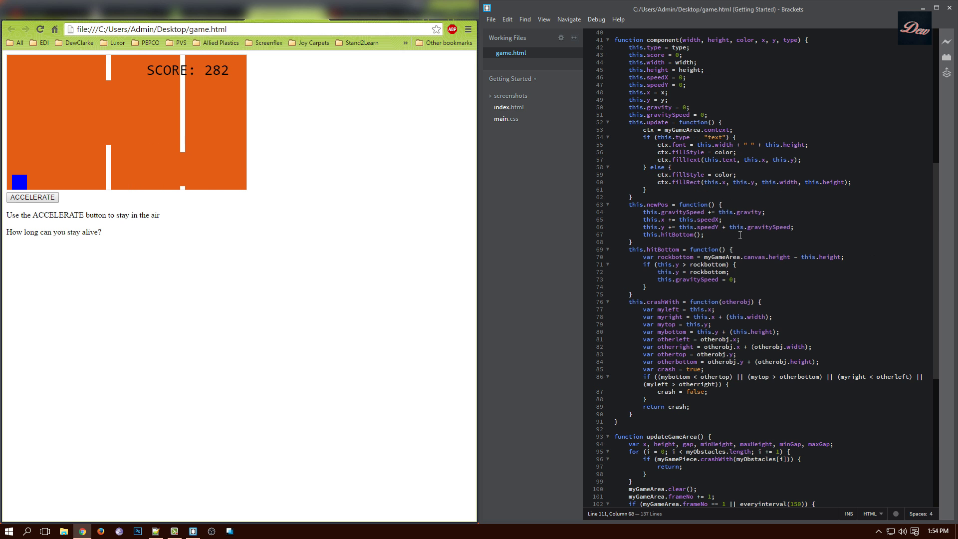
scroll(740, 237, "down", 2)
scroll(739, 237, "up", 5)
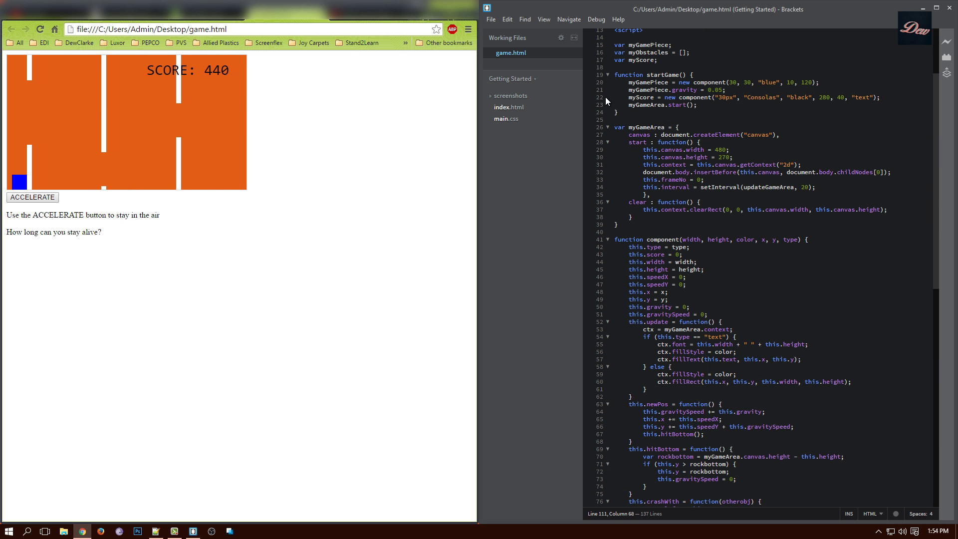
Step: Change line 22's score colour from black to pink, save, and replay the reloaded game
double_click(797, 98)
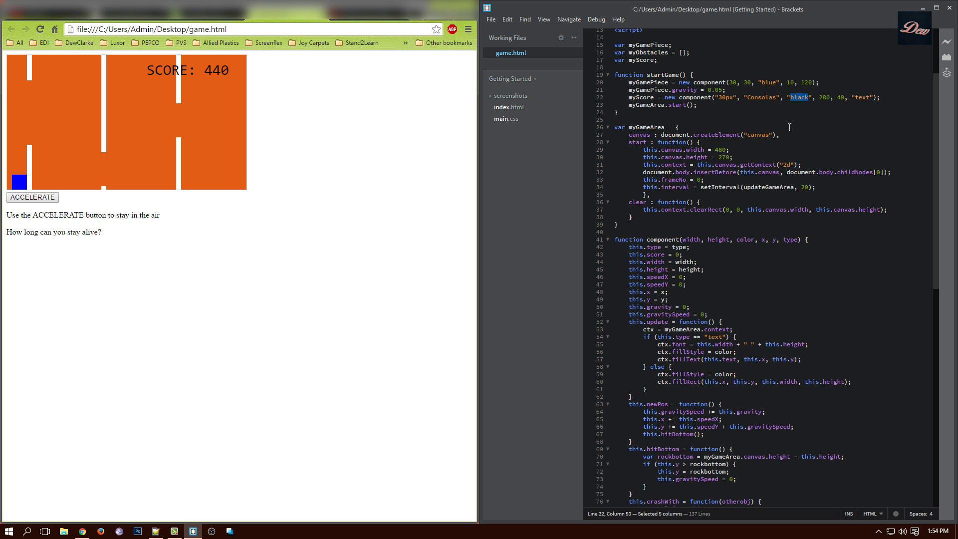
type("pink")
key("ctrl+s")
left_click(40, 29)
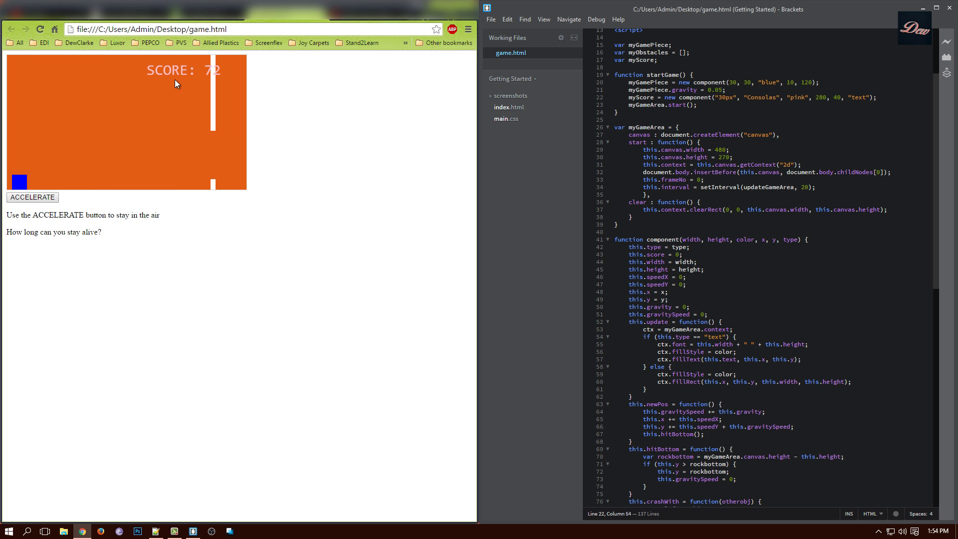
left_click(33, 197)
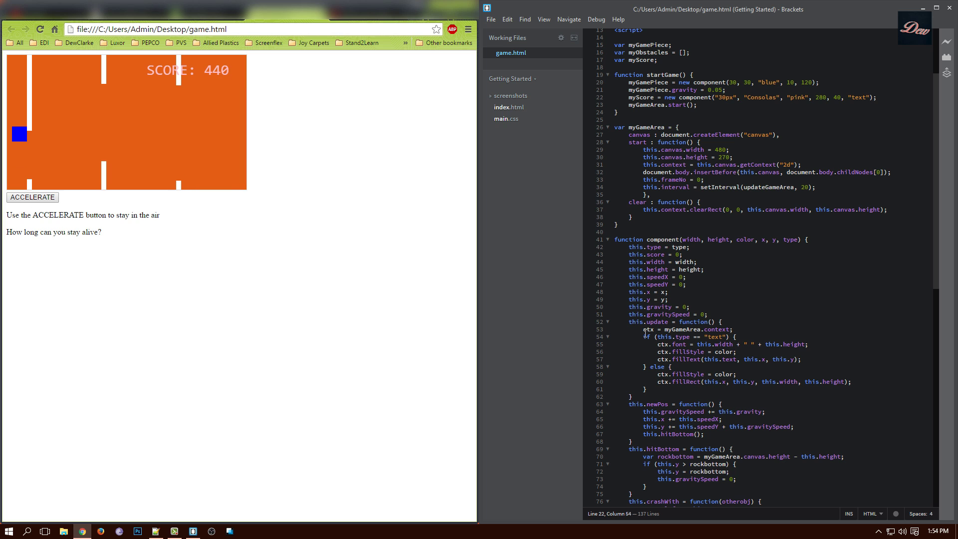
left_click(32, 197)
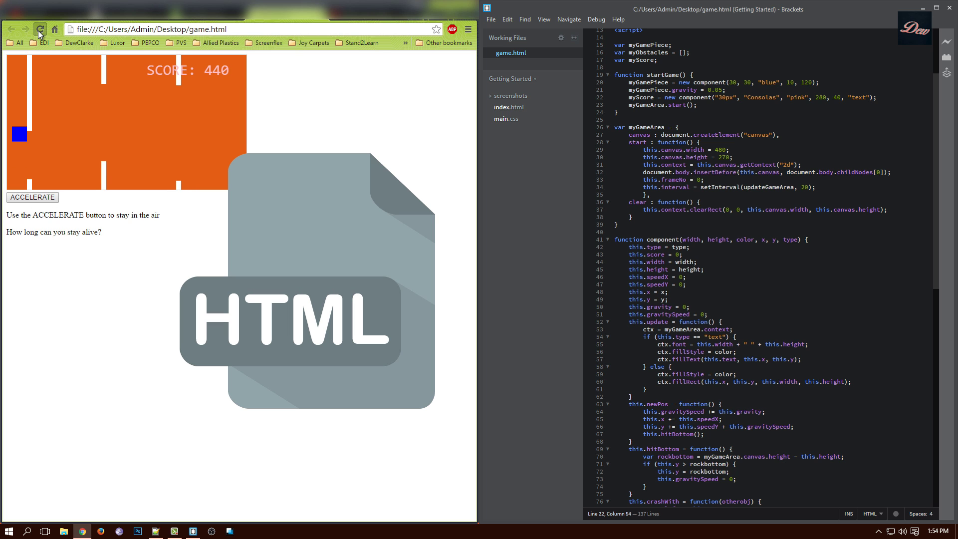
left_click(37, 31)
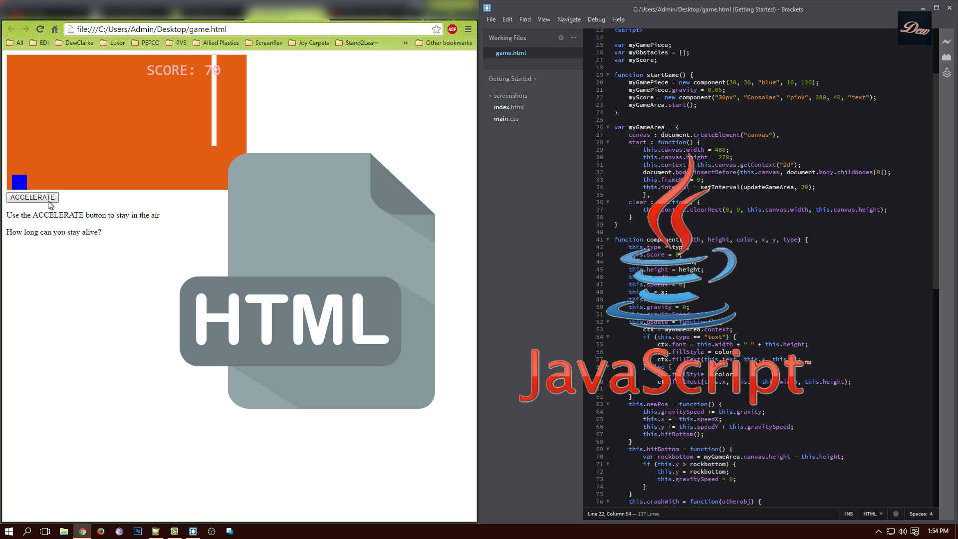